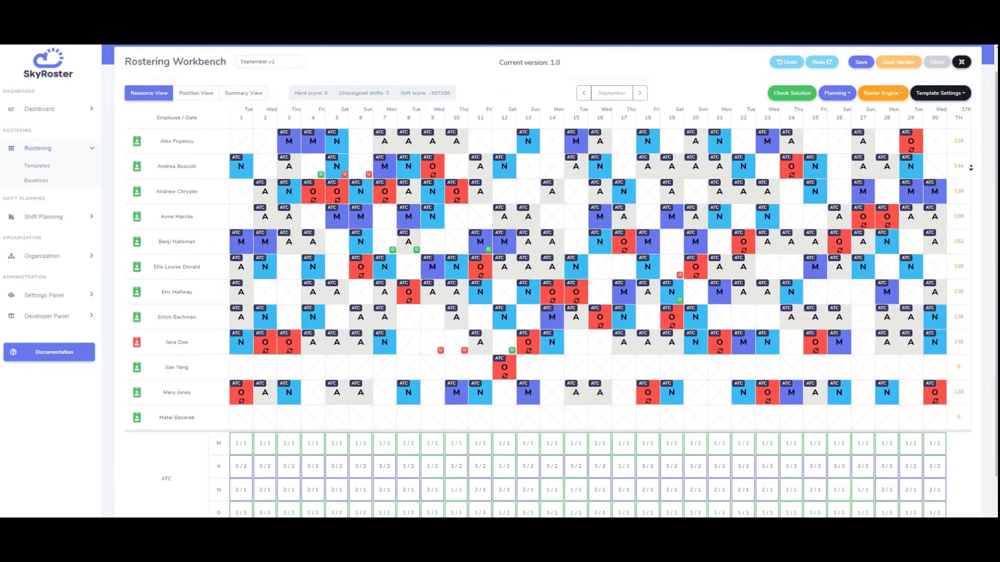
{"action": "scroll", "coordinate": [971, 167], "scroll_direction": "down", "scroll_amount": 1}
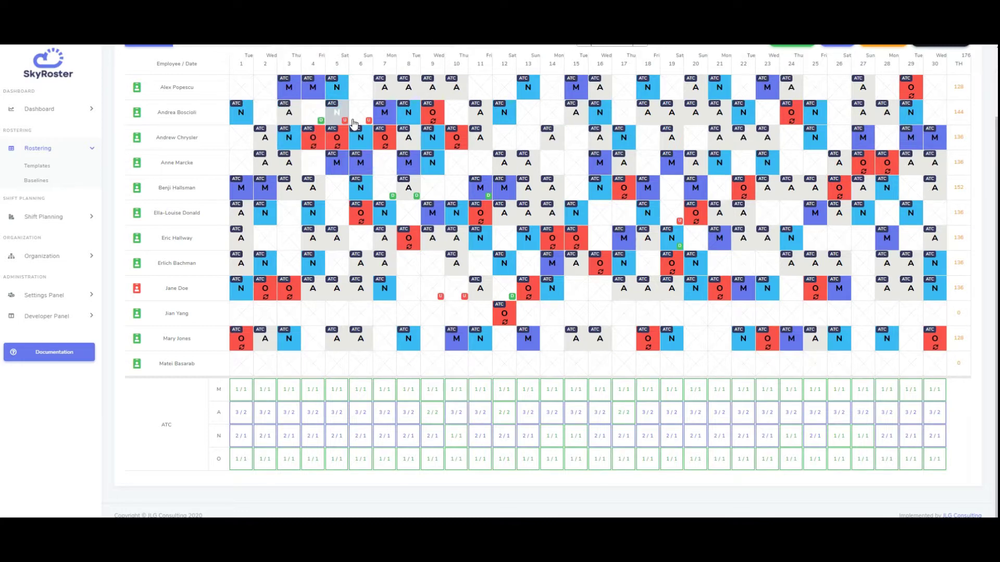
{"action": "left_click_drag", "start_coordinate": [385, 137], "coordinate": [385, 166]}
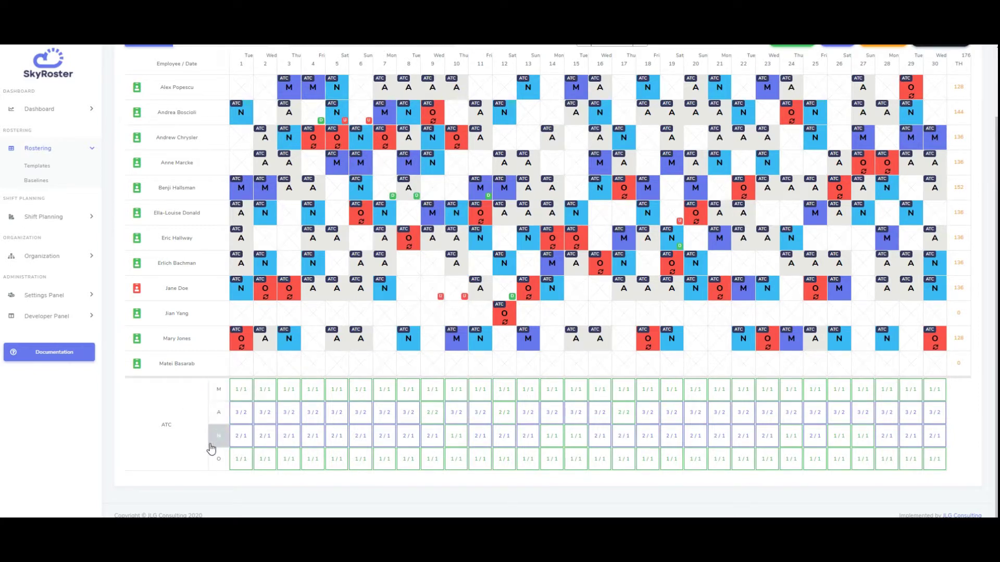
{"action": "scroll", "coordinate": [115, 444], "scroll_direction": "up", "scroll_amount": 3}
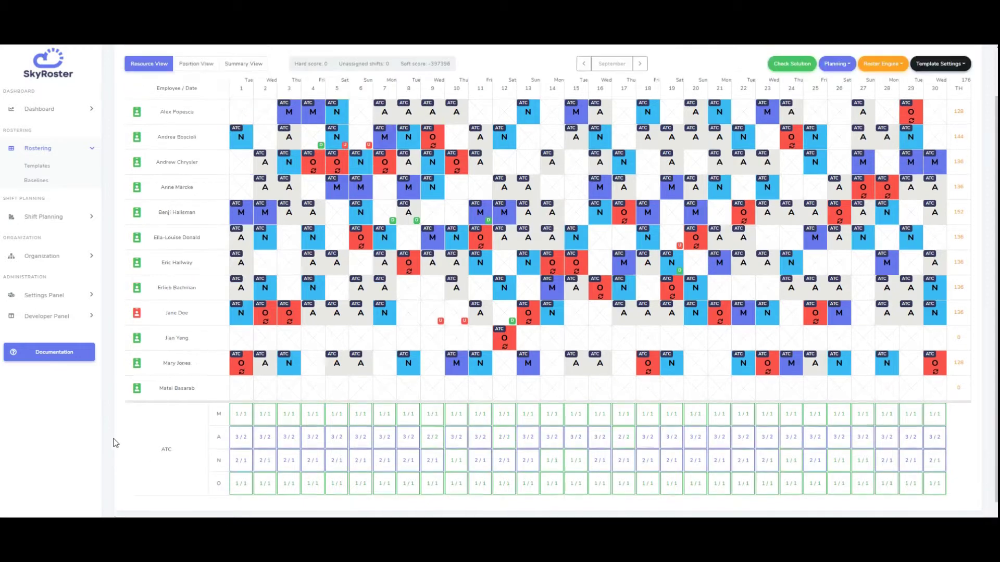
In the October 2020 leaves calendar, mark the 5th and 6th as desired days for the fourth listed employee
{"action": "left_click", "coordinate": [52, 109]}
{"action": "left_click", "coordinate": [23, 156]}
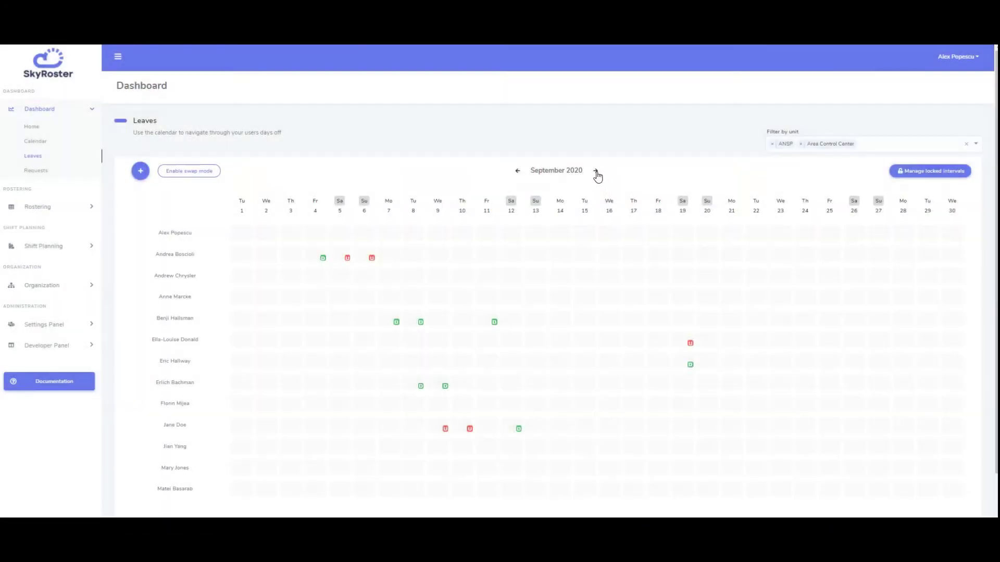
{"action": "left_click", "coordinate": [595, 171]}
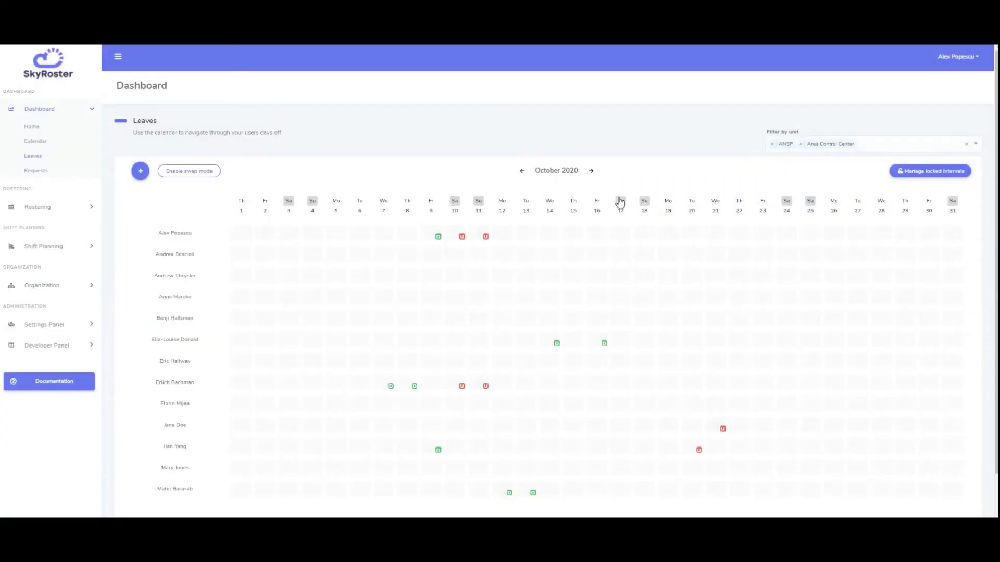
{"action": "left_click", "coordinate": [335, 297]}
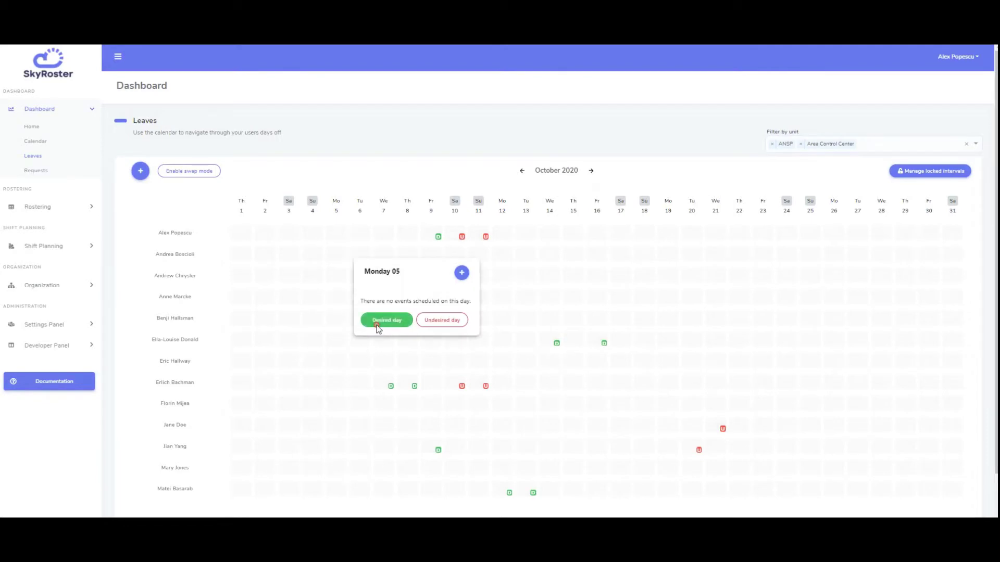
{"action": "left_click", "coordinate": [380, 323]}
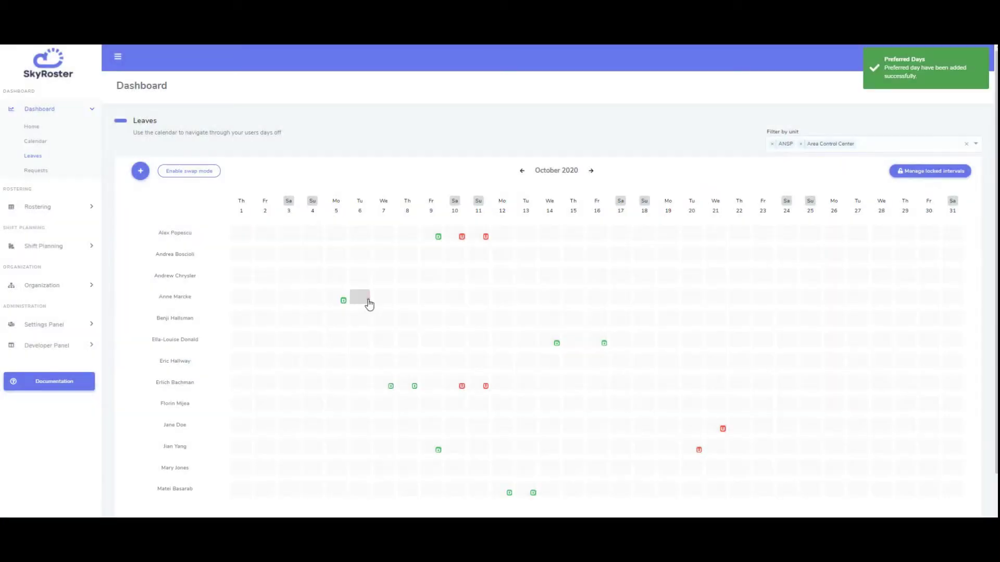
{"action": "left_click", "coordinate": [367, 306]}
{"action": "left_click", "coordinate": [410, 320]}
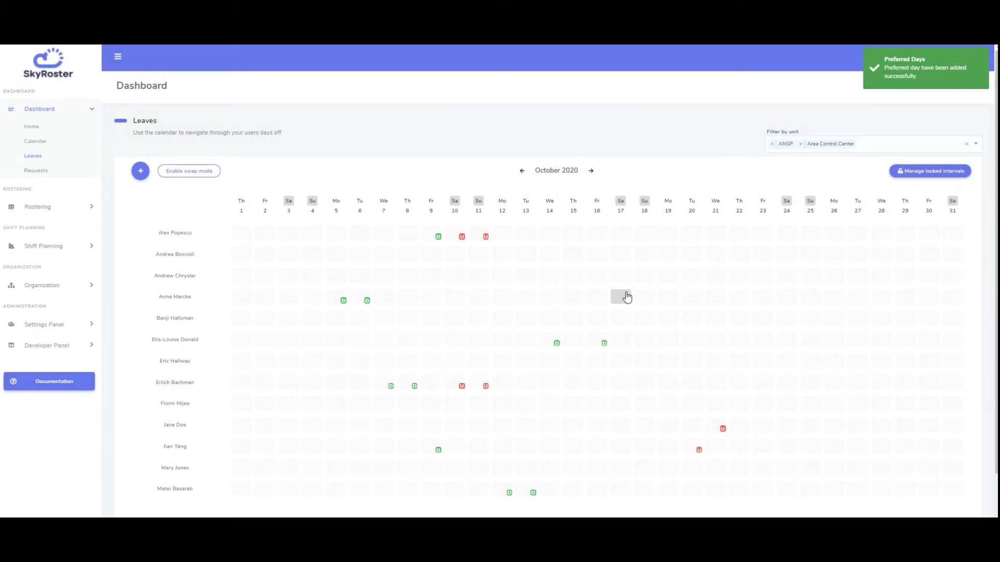
Mark Saturday 17 and Sunday 18 October as undesired days for the fourth listed employee
{"action": "left_click", "coordinate": [622, 298]}
{"action": "left_click", "coordinate": [721, 323]}
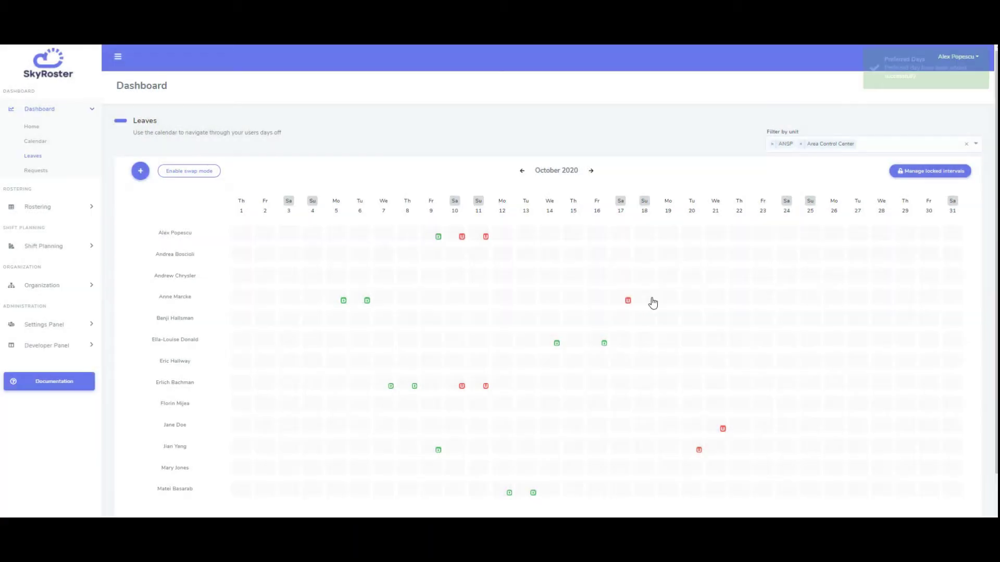
{"action": "left_click", "coordinate": [648, 301]}
{"action": "left_click", "coordinate": [743, 315]}
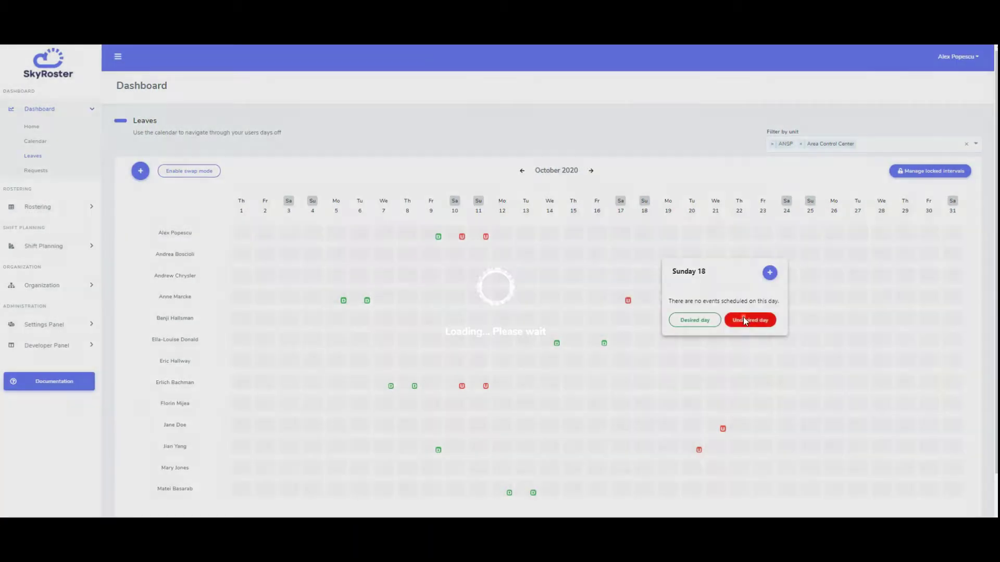
Mark Monday 26 October as a desired day for the seventh listed employee
{"action": "scroll", "coordinate": [862, 371], "scroll_direction": "down", "scroll_amount": 1}
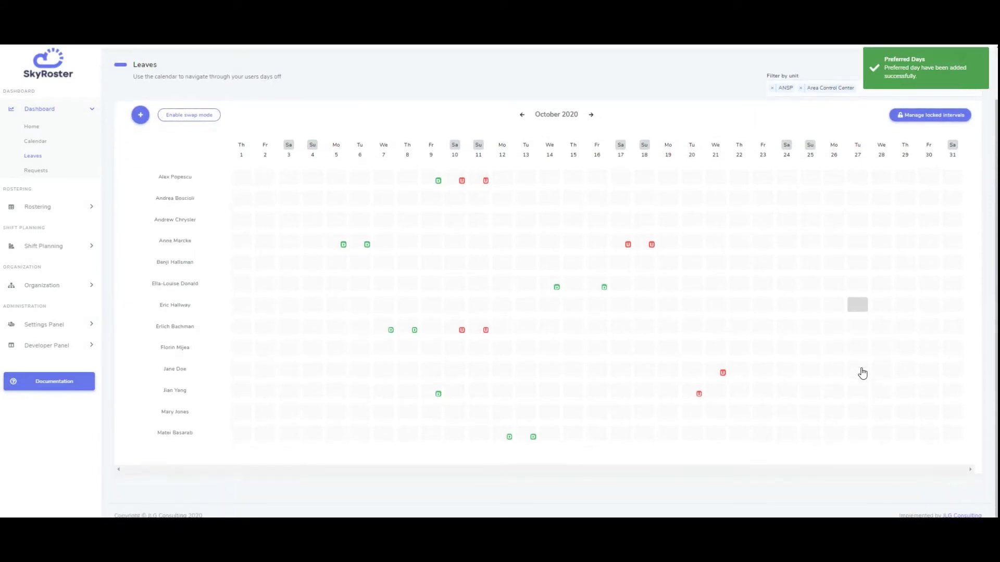
{"action": "left_click", "coordinate": [839, 310]}
{"action": "left_click", "coordinate": [881, 328]}
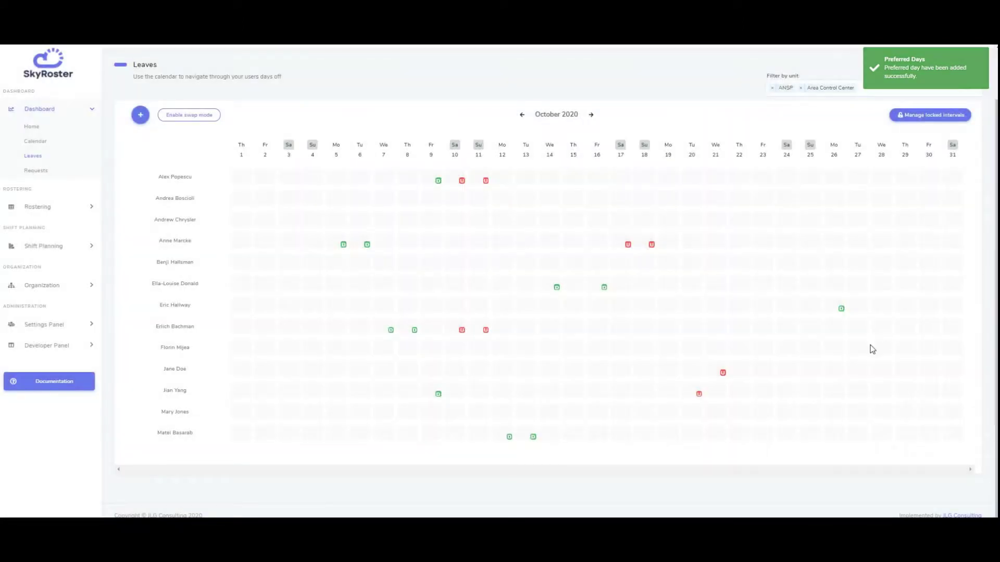
Start a new man power requirement named "Individual no rotation dynamic workload" with the Sequence pattern type
{"action": "left_click", "coordinate": [44, 252]}
{"action": "left_click", "coordinate": [30, 234]}
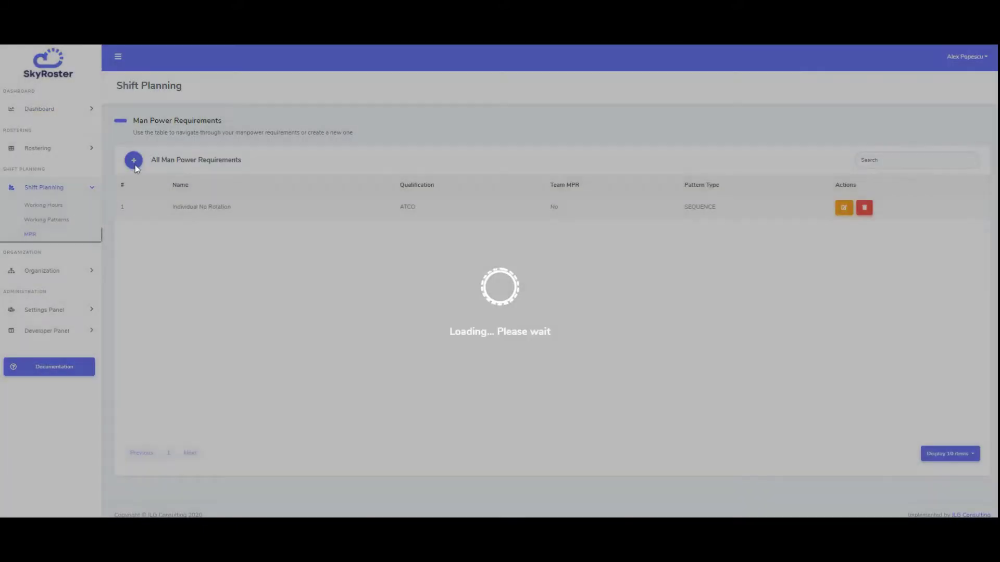
{"action": "left_click", "coordinate": [134, 161]}
{"action": "type", "text": "Individual no rotation dynamic workload"}
{"action": "left_click", "coordinate": [404, 315]}
{"action": "left_click", "coordinate": [383, 336]}
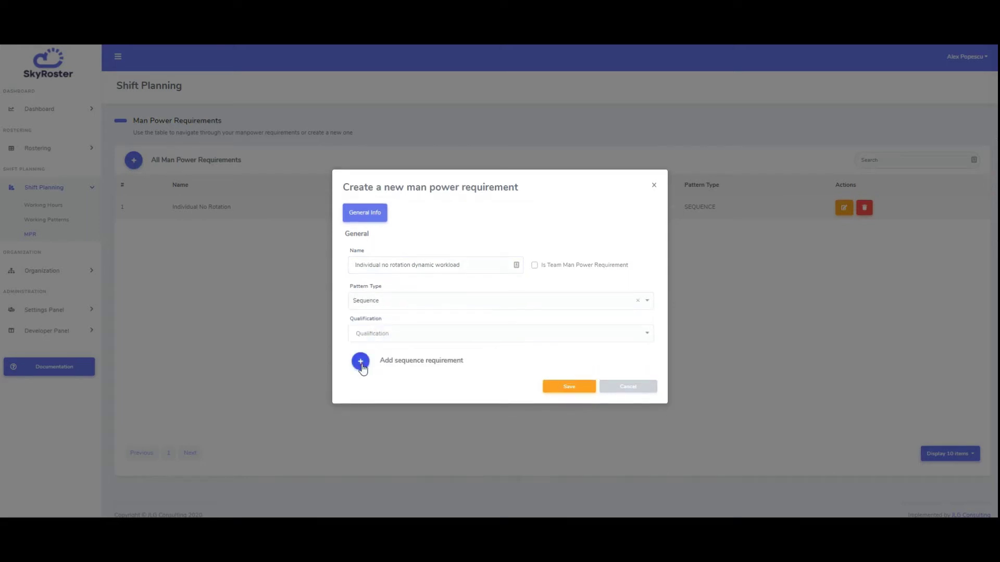
Add four sequence requirement rows and set the man power requirement's qualification to ATCO
{"action": "left_click", "coordinate": [360, 362]}
{"action": "left_click", "coordinate": [360, 344]}
{"action": "left_click", "coordinate": [359, 328]}
{"action": "left_click", "coordinate": [361, 313]}
{"action": "left_click", "coordinate": [365, 260]}
{"action": "left_click", "coordinate": [364, 312]}
Set the first sequence requirement to Morning working hours with a minimum of 1 and a maximum of 2
{"action": "left_click", "coordinate": [391, 327]}
{"action": "left_click", "coordinate": [386, 342]}
{"action": "left_click", "coordinate": [475, 326]}
{"action": "type", "text": "1"}
{"action": "left_click", "coordinate": [571, 327]}
{"action": "type", "text": "2"}
Set the second sequence requirement to Afternoon working hours with a minimum of 2 and a maximum of 3
{"action": "left_click", "coordinate": [396, 362]}
{"action": "left_click", "coordinate": [377, 379]}
{"action": "left_click", "coordinate": [471, 361]}
{"action": "type", "text": "2"}
{"action": "left_click", "coordinate": [593, 357]}
{"action": "type", "text": "3"}
Set the third sequence requirement to Night working hours with a minimum and maximum of 1
{"action": "left_click", "coordinate": [380, 404]}
{"action": "left_click", "coordinate": [374, 419]}
{"action": "left_click", "coordinate": [475, 393]}
{"action": "type", "text": "11"}
Set the fourth sequence requirement to Off with a minimum and maximum of 1, and save the man power requirement
{"action": "left_click", "coordinate": [376, 435]}
{"action": "left_click", "coordinate": [376, 456]}
{"action": "left_click", "coordinate": [475, 432]}
{"action": "type", "text": "1"}
{"action": "left_click", "coordinate": [568, 429]}
{"action": "type", "text": "1"}
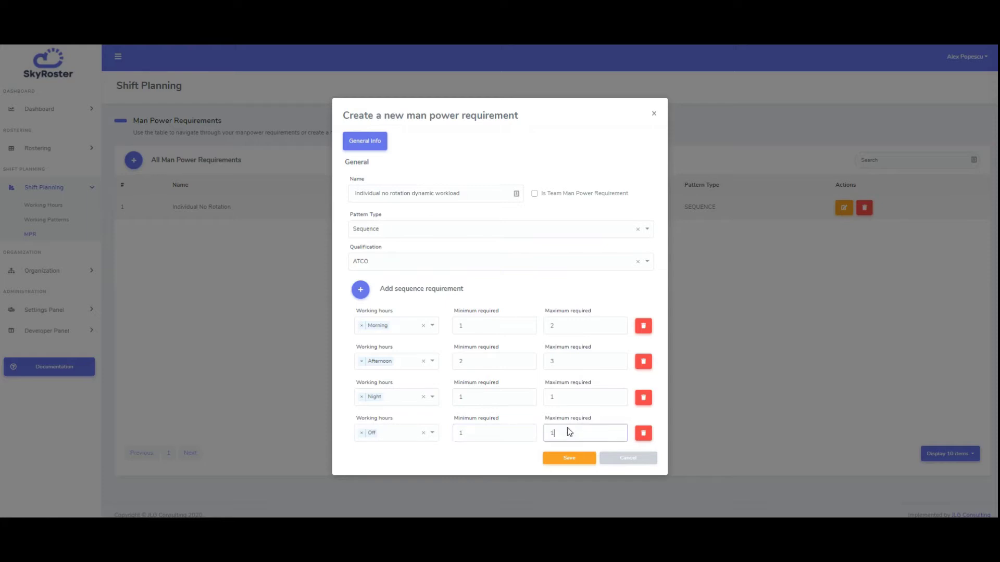
{"action": "left_click", "coordinate": [571, 459]}
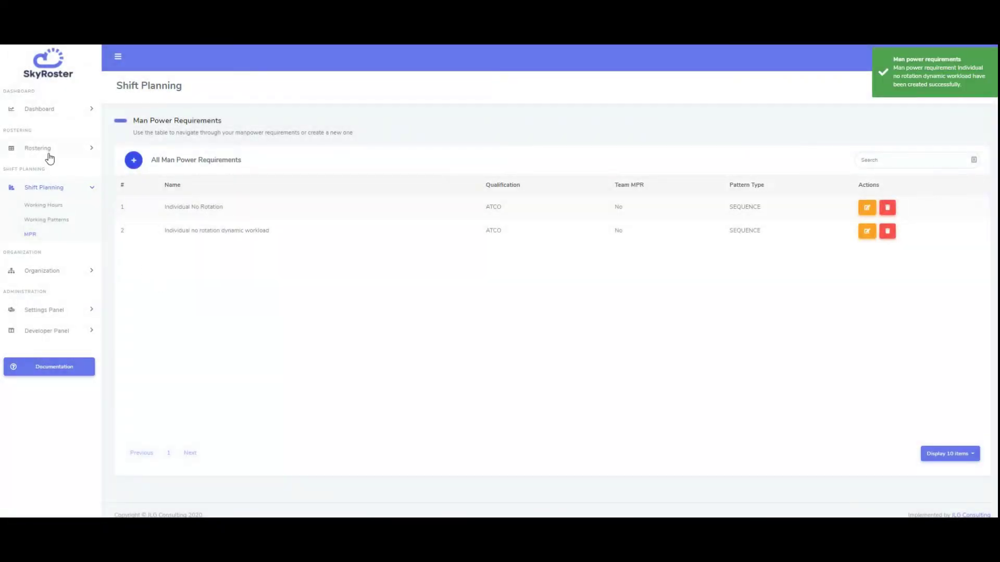
Create a new rostering template and open its setup wizard
{"action": "left_click", "coordinate": [49, 152]}
{"action": "left_click", "coordinate": [36, 165]}
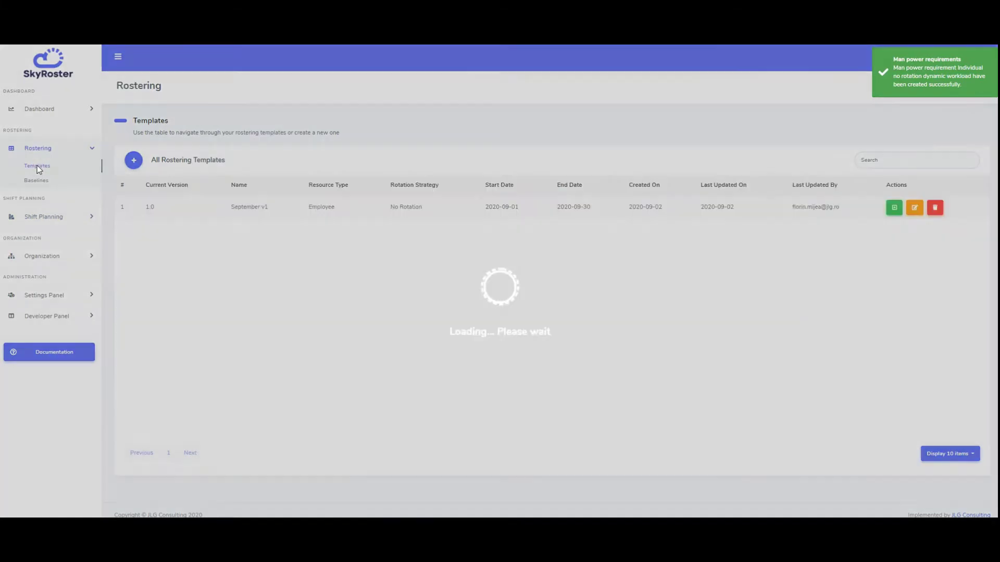
{"action": "left_click", "coordinate": [133, 160]}
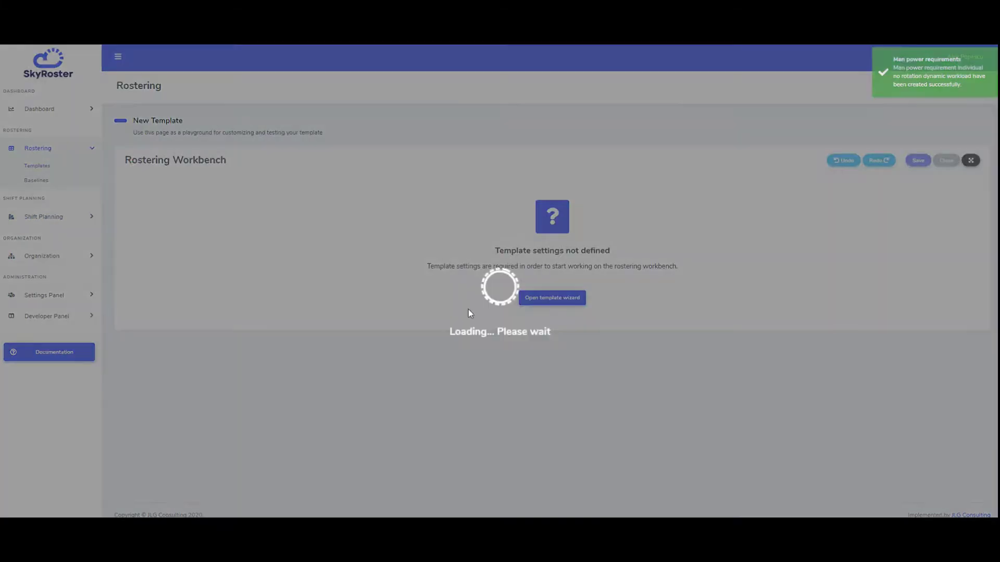
{"action": "left_click", "coordinate": [524, 302]}
{"action": "left_click", "coordinate": [430, 312]}
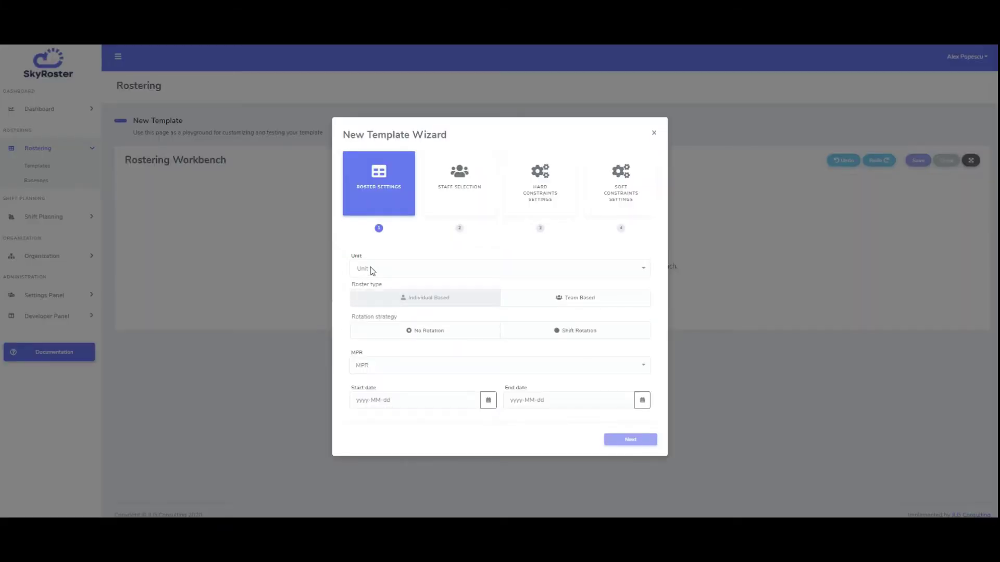
Set the template to Area Control Center, Individual Based, No Rotation, with the MPR "Individual no rotation dynamic workload"
{"action": "left_click", "coordinate": [371, 269]}
{"action": "left_click", "coordinate": [379, 313]}
{"action": "left_click", "coordinate": [424, 301]}
{"action": "left_click", "coordinate": [417, 331]}
{"action": "left_click", "coordinate": [398, 366]}
{"action": "left_click", "coordinate": [415, 399]}
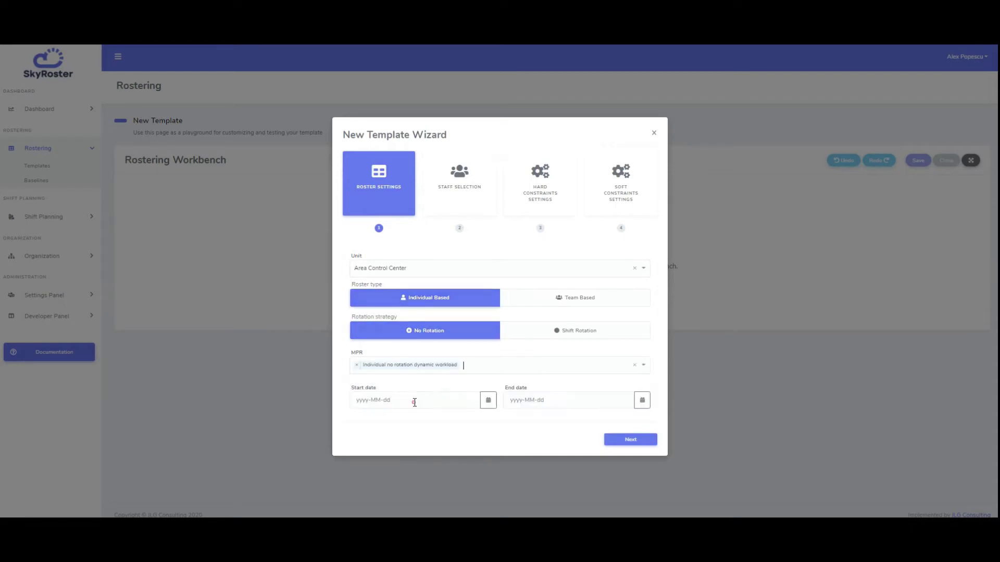
Set the template's period from 2020-10-01 to 2020-10-31 and continue to staff selection
{"action": "left_click", "coordinate": [487, 401]}
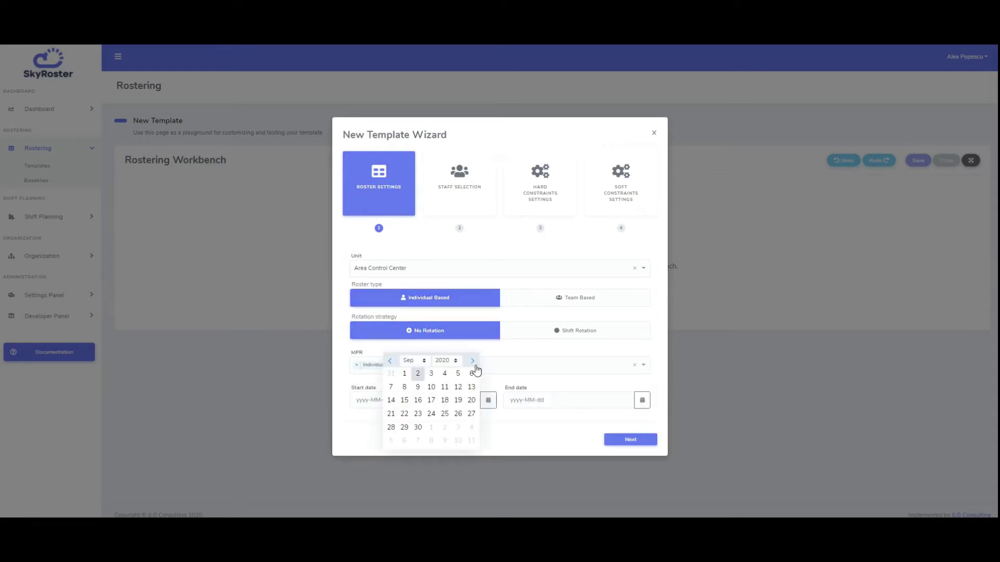
{"action": "left_click", "coordinate": [431, 374]}
{"action": "left_click", "coordinate": [642, 400]}
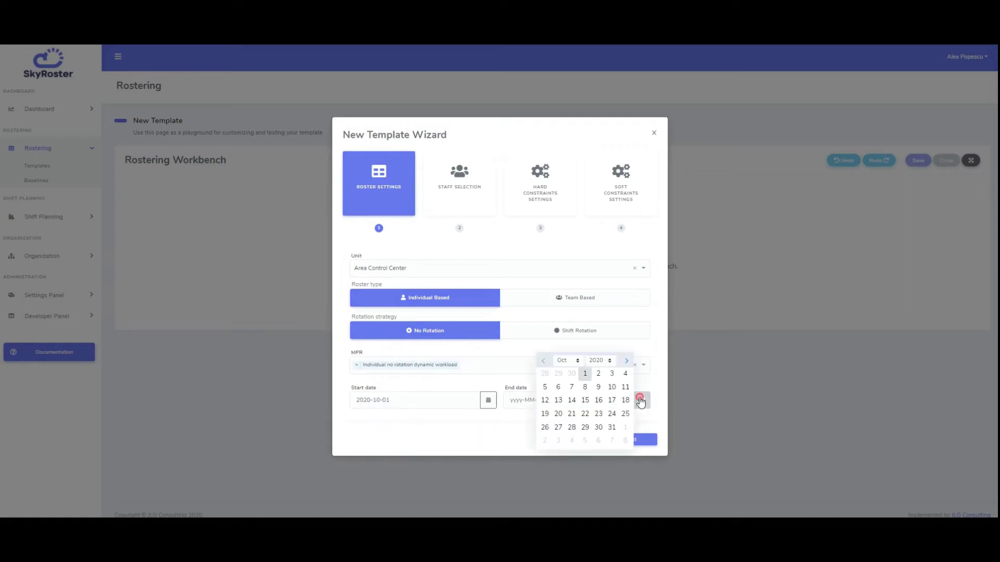
{"action": "left_click", "coordinate": [625, 415]}
{"action": "left_click", "coordinate": [623, 440]}
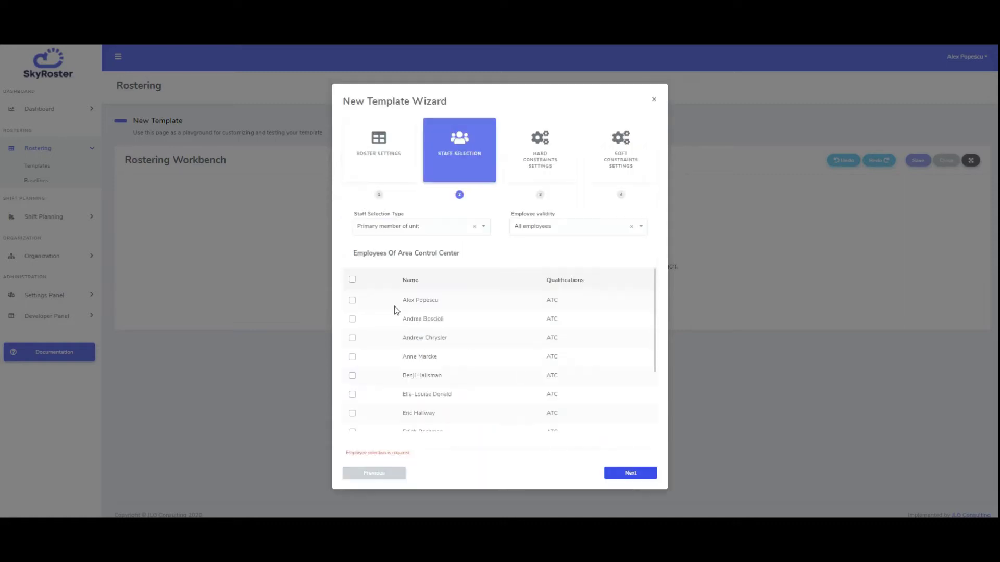
Include all Area Control Center employees in the template and finish the wizard with the default hard and soft constraints
{"action": "left_click", "coordinate": [353, 281]}
{"action": "scroll", "coordinate": [537, 369], "scroll_direction": "down", "scroll_amount": 2}
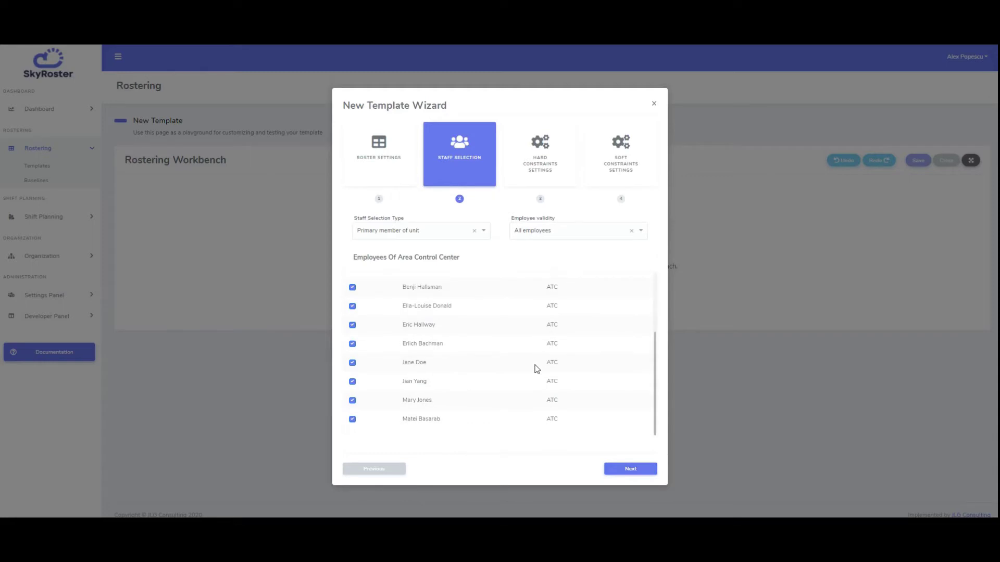
{"action": "left_click", "coordinate": [625, 470]}
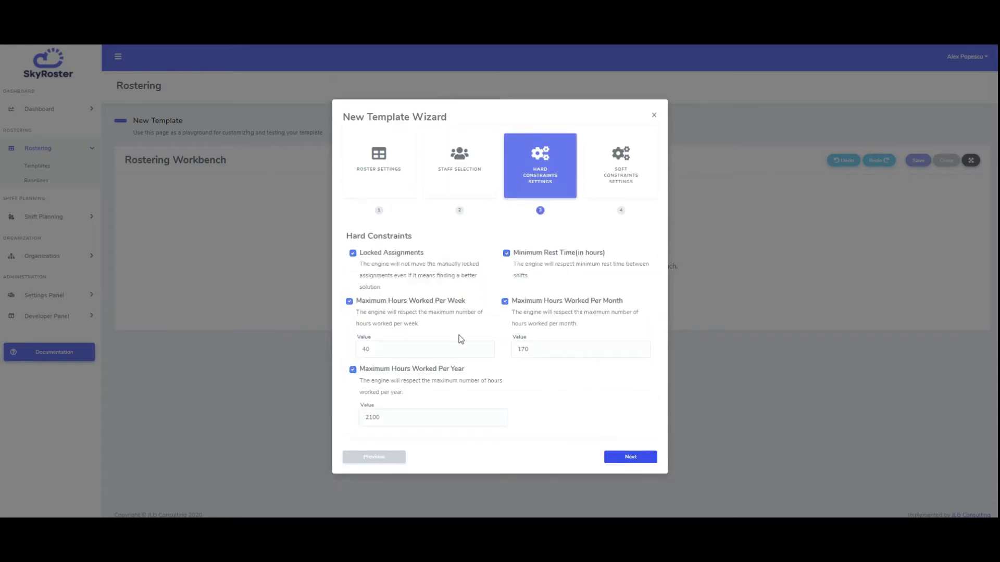
{"action": "left_click", "coordinate": [619, 459]}
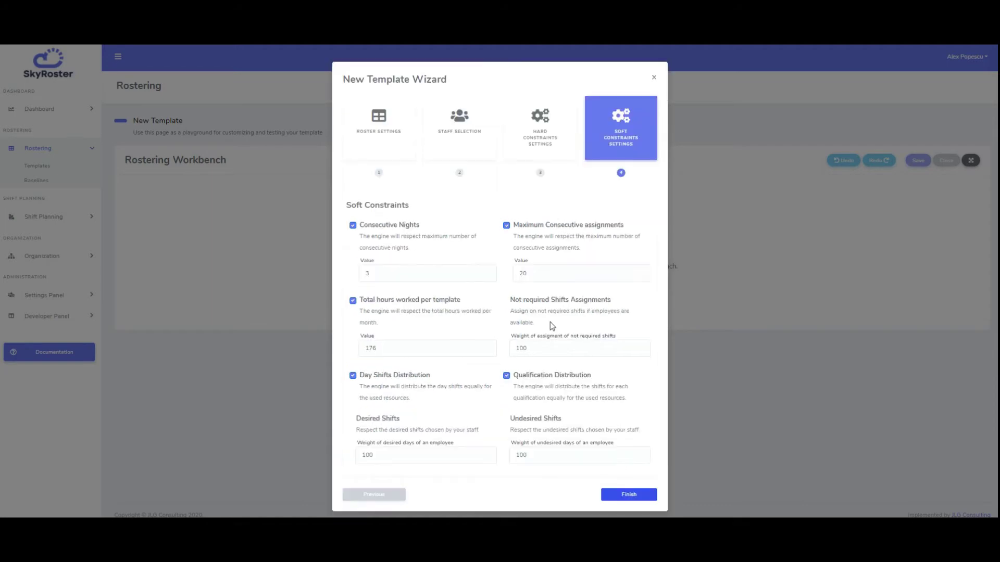
{"action": "left_click", "coordinate": [636, 496]}
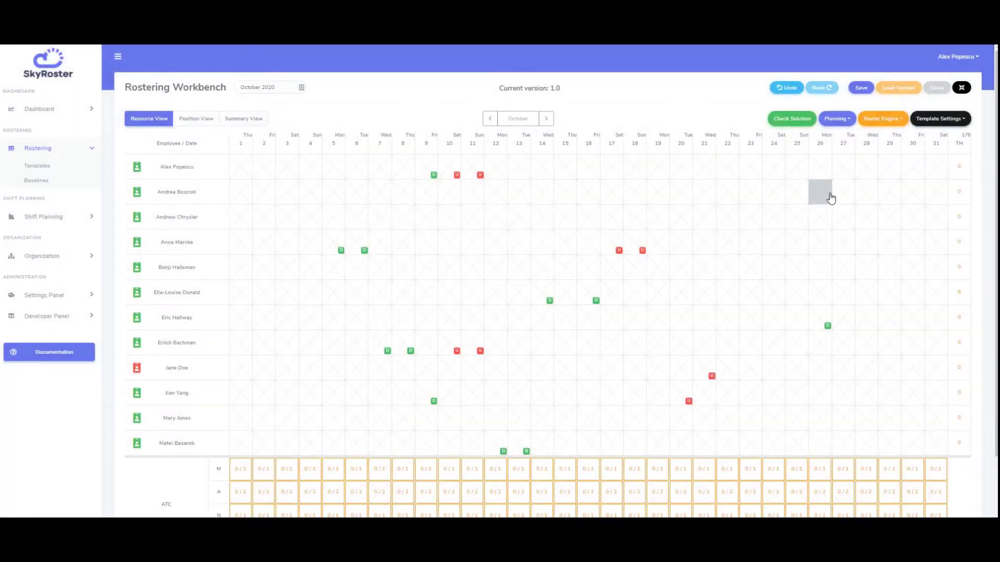
Solve the October 2020 roster with the roster engine, and run the solver a second time
{"action": "left_click", "coordinate": [881, 119]}
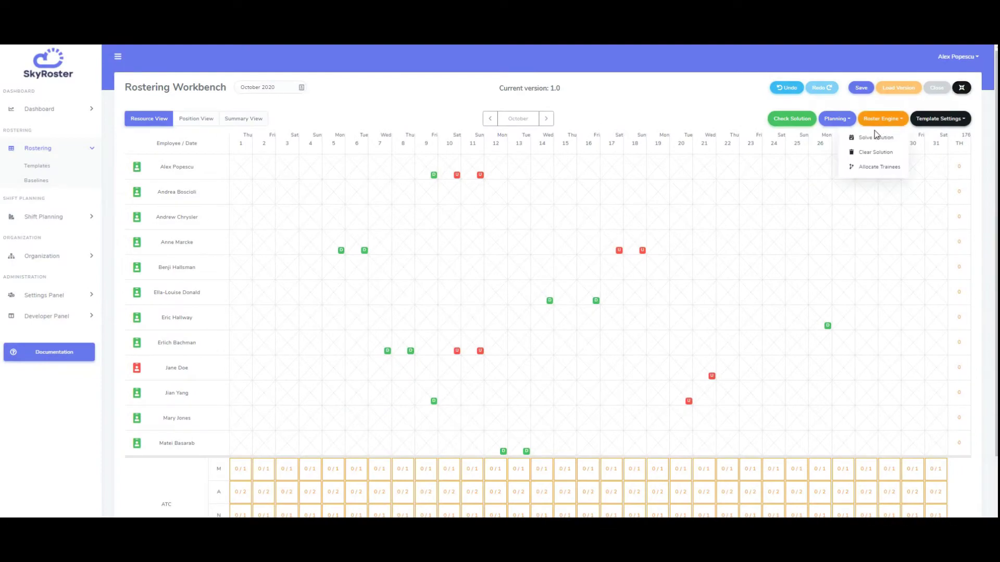
{"action": "left_click", "coordinate": [868, 137]}
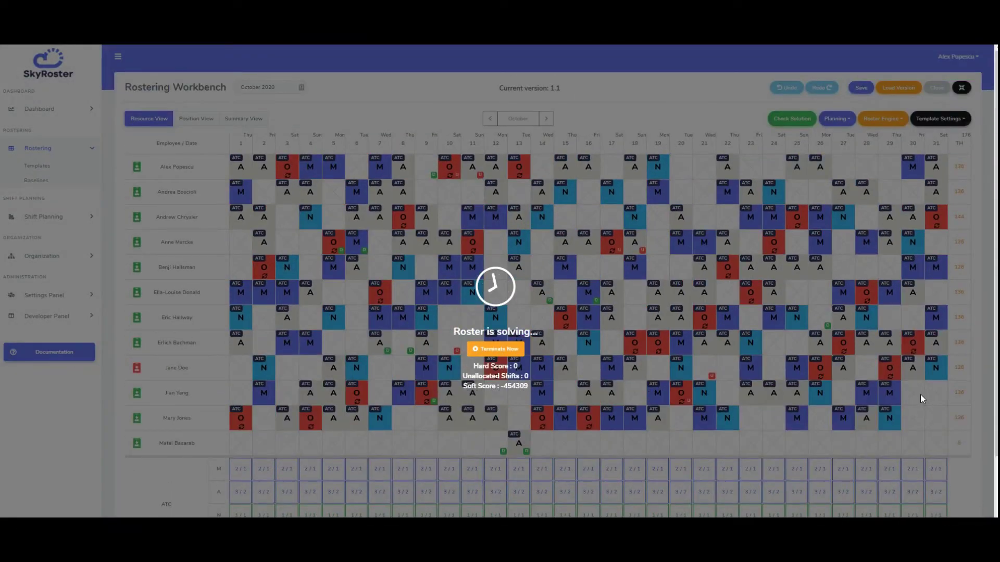
{"action": "scroll", "coordinate": [920, 395], "scroll_direction": "down", "scroll_amount": 2}
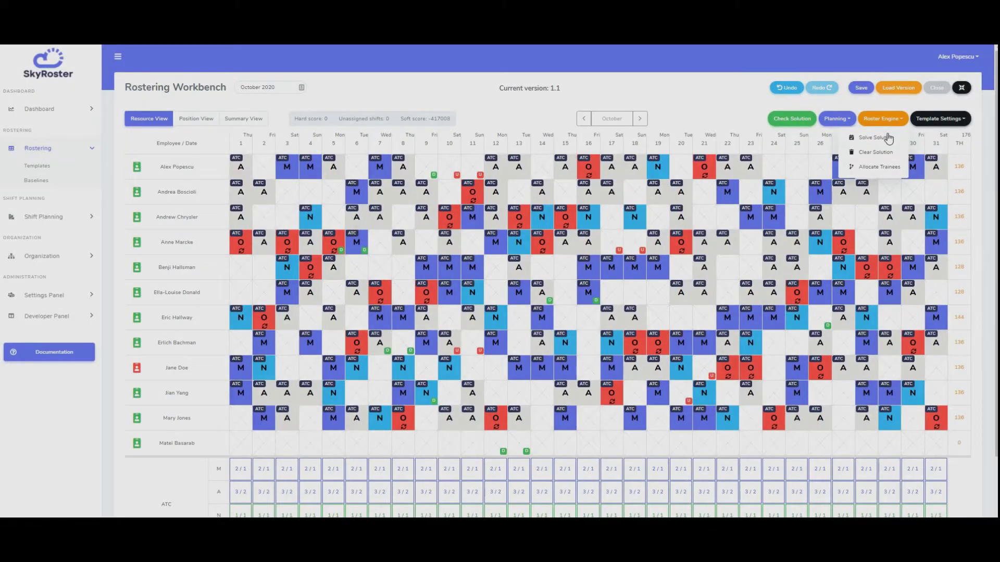
{"action": "left_click", "coordinate": [875, 137]}
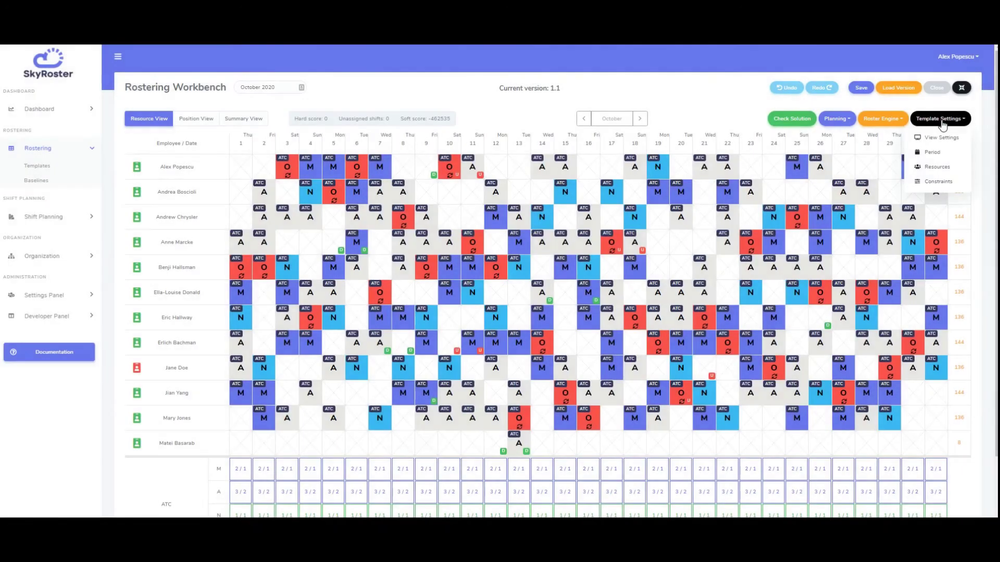
In the template's hard constraints, set maximum hours worked to 48 per week and 190 per month, and continue to the soft constraints
{"action": "left_click", "coordinate": [939, 180]}
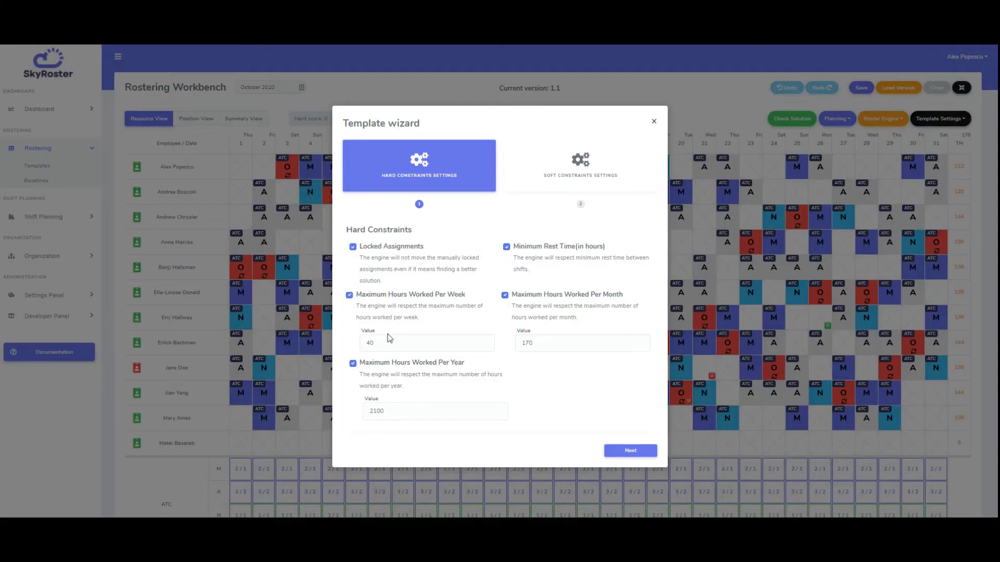
{"action": "double_click", "coordinate": [371, 341]}
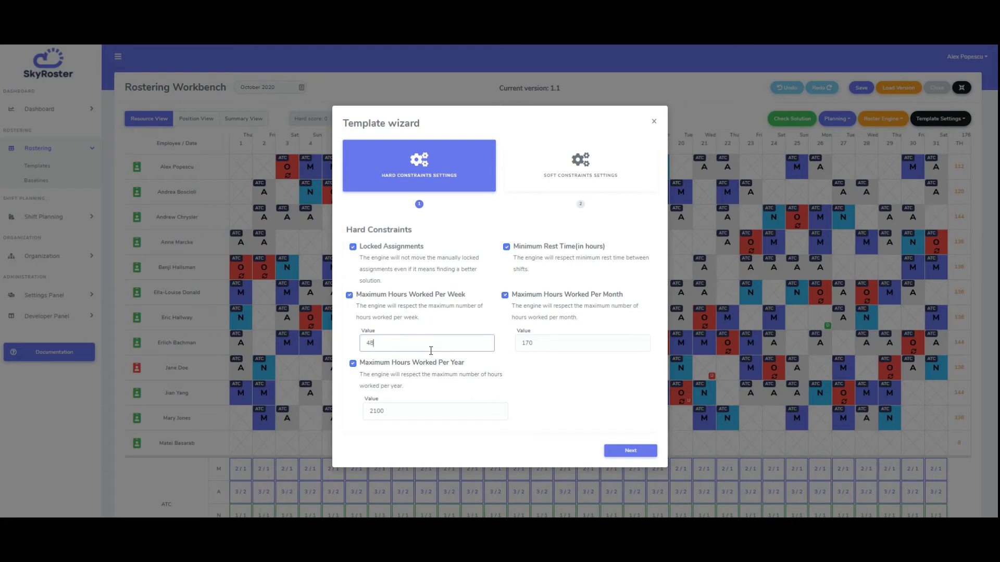
{"action": "double_click", "coordinate": [596, 345]}
{"action": "type", "text": "1"}
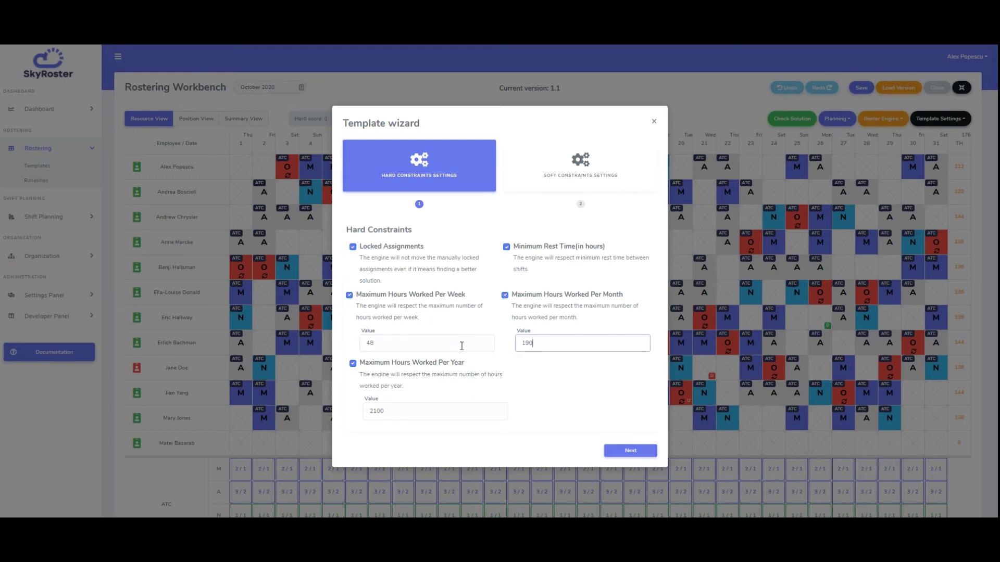
{"action": "left_click", "coordinate": [620, 451]}
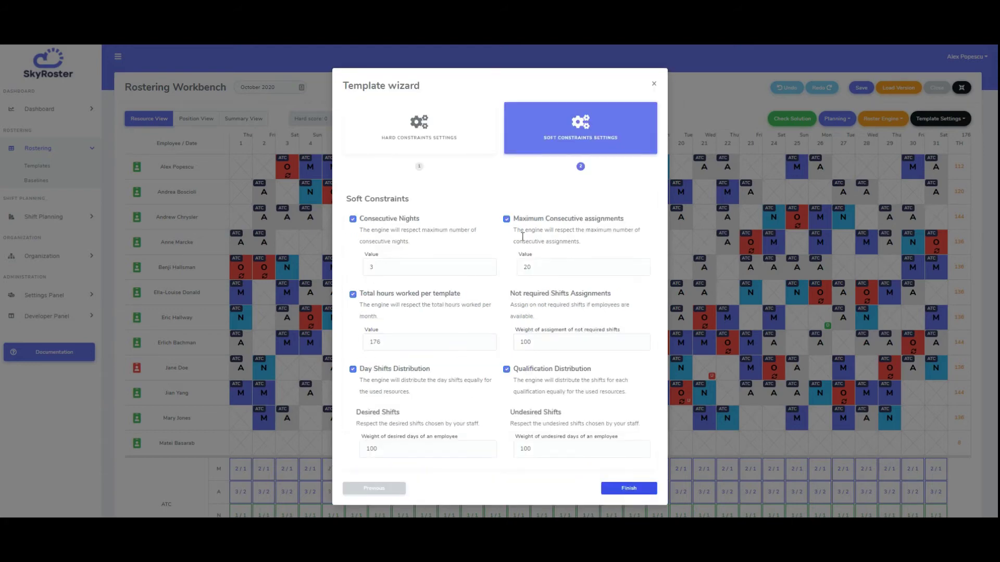
Disable the maximum consecutive assignments and total hours per template soft constraints, set the not required shifts weight to 10, and finish the wizard
{"action": "left_click", "coordinate": [506, 219]}
{"action": "left_click", "coordinate": [353, 294]}
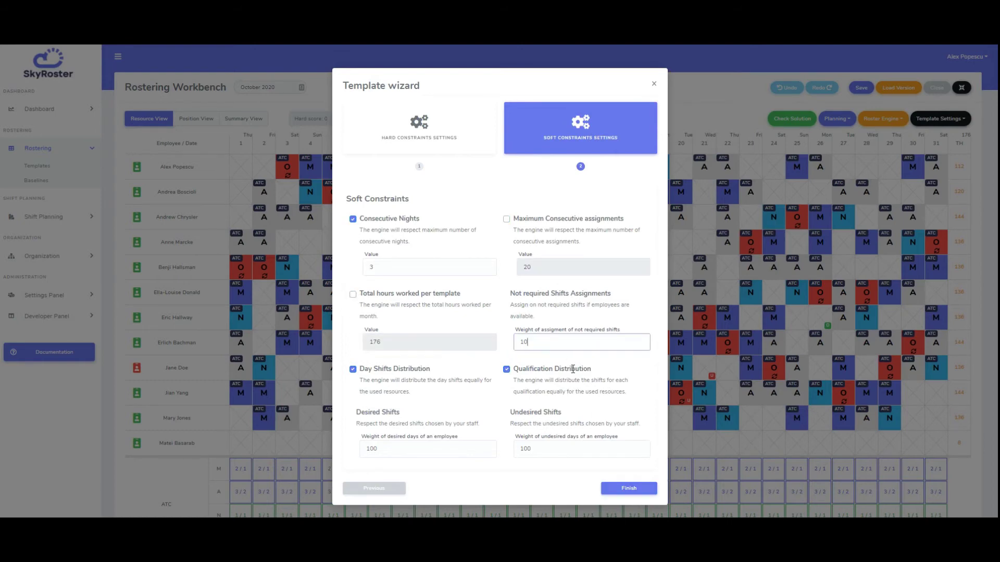
{"action": "left_click", "coordinate": [630, 488]}
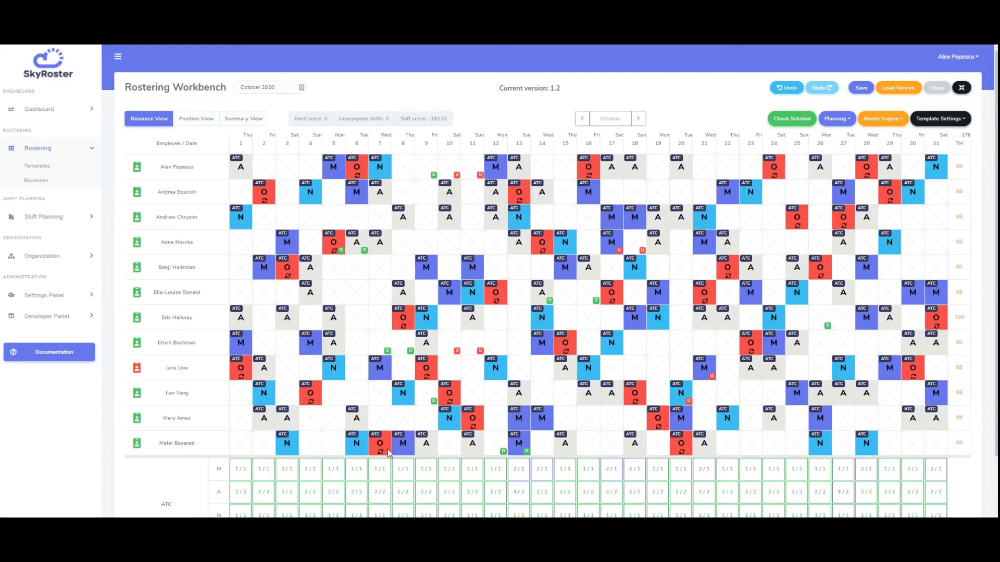
Review the October roster's shift coverage and staff day preferences, and show the soft constraints score breakdown
{"action": "scroll", "coordinate": [206, 472], "scroll_direction": "down", "scroll_amount": 3}
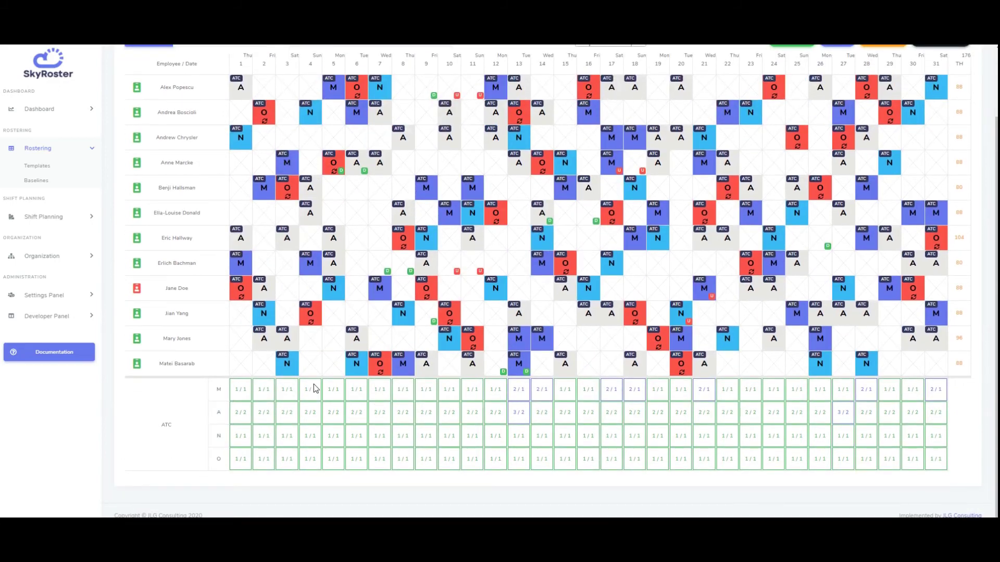
{"action": "scroll", "coordinate": [253, 394], "scroll_direction": "up", "scroll_amount": 3}
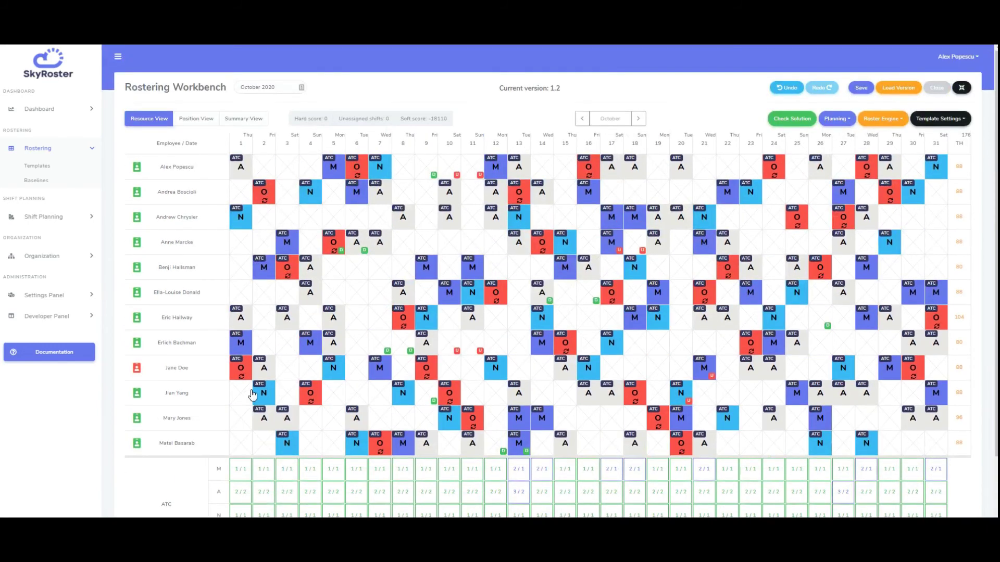
{"action": "mouse_move", "coordinate": [352, 249]}
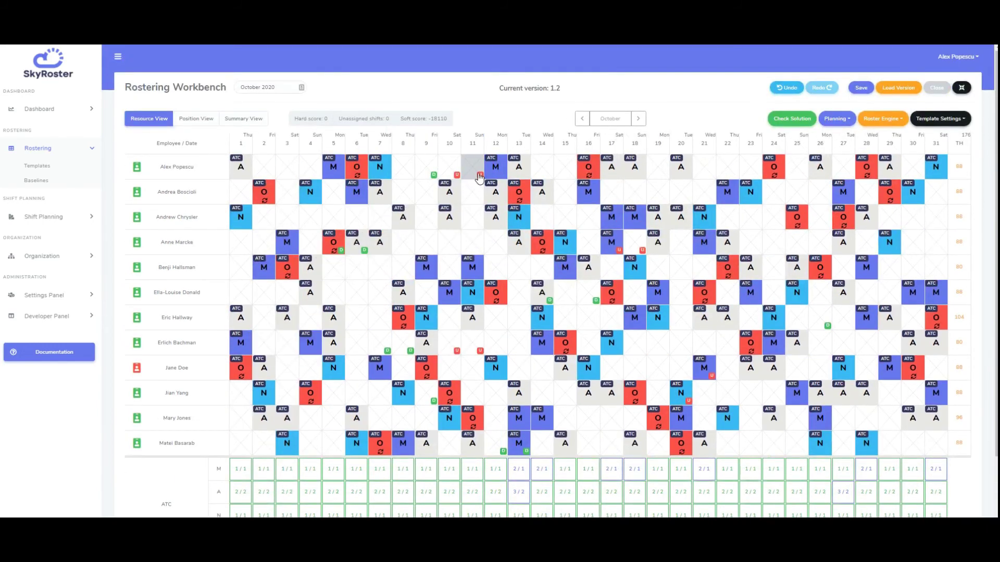
{"action": "mouse_move", "coordinate": [441, 127]}
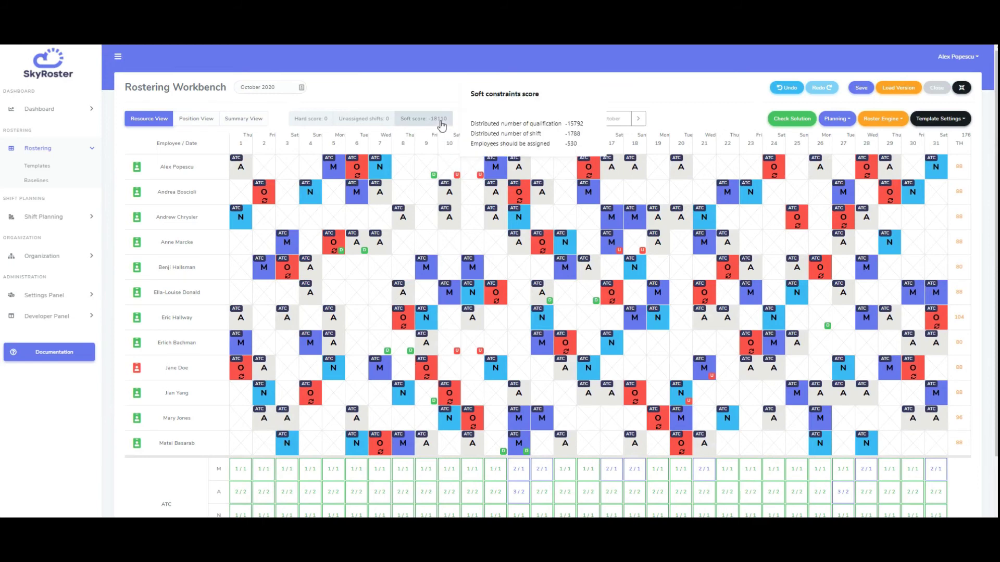